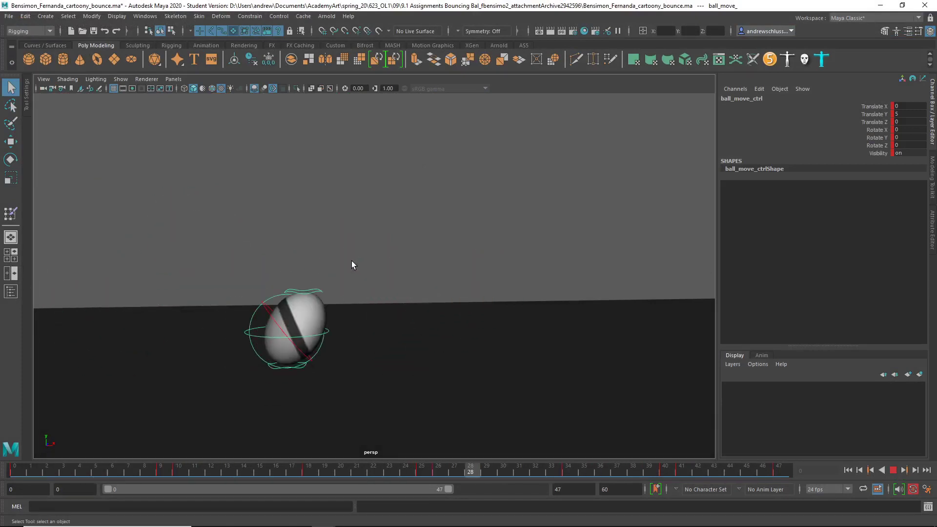
Stop the bounce playback at frame 34 with the ball mid-air
{"action": "key", "text": "Escape"}
Show only ball_move_ctrl's Translate Y curve in the Graph Editor, framed to fill the graph
{"action": "key", "text": "space"}
{"action": "left_click_drag", "start_coordinate": [312, 320], "coordinate": [371, 349]}
{"action": "left_click", "coordinate": [88, 149]}
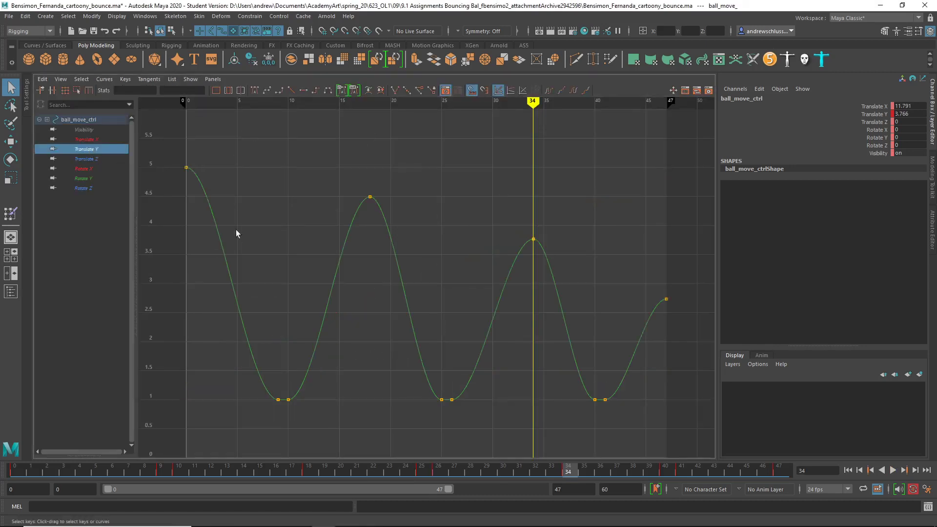
{"action": "right_click_drag", "start_coordinate": [345, 297], "coordinate": [386, 271], "text": "alt"}
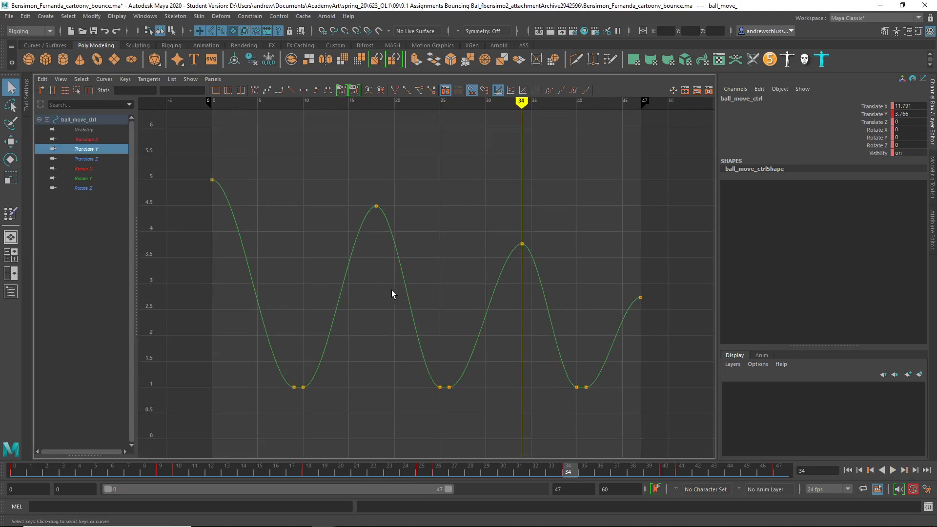
{"action": "right_click_drag", "start_coordinate": [397, 293], "coordinate": [402, 326], "text": "alt"}
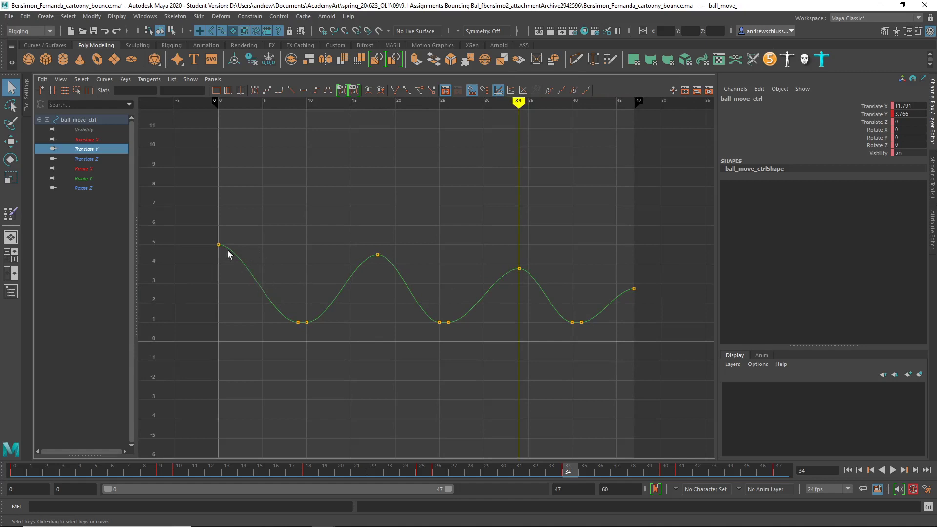
Sharpen the ground contacts at frames 9/10 and 25/26 by angling their tangents upward
{"action": "left_click", "coordinate": [298, 322]}
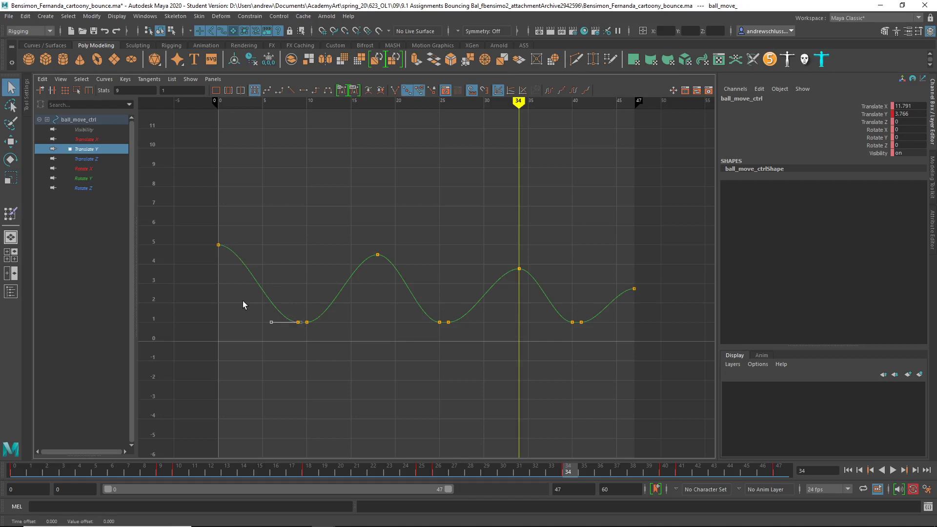
{"action": "middle_click_drag", "start_coordinate": [243, 301], "coordinate": [308, 292]}
{"action": "left_click", "coordinate": [308, 322]}
{"action": "middle_click_drag", "start_coordinate": [323, 325], "coordinate": [326, 295]}
{"action": "left_click", "coordinate": [439, 322]}
{"action": "middle_click_drag", "start_coordinate": [400, 322], "coordinate": [427, 267]}
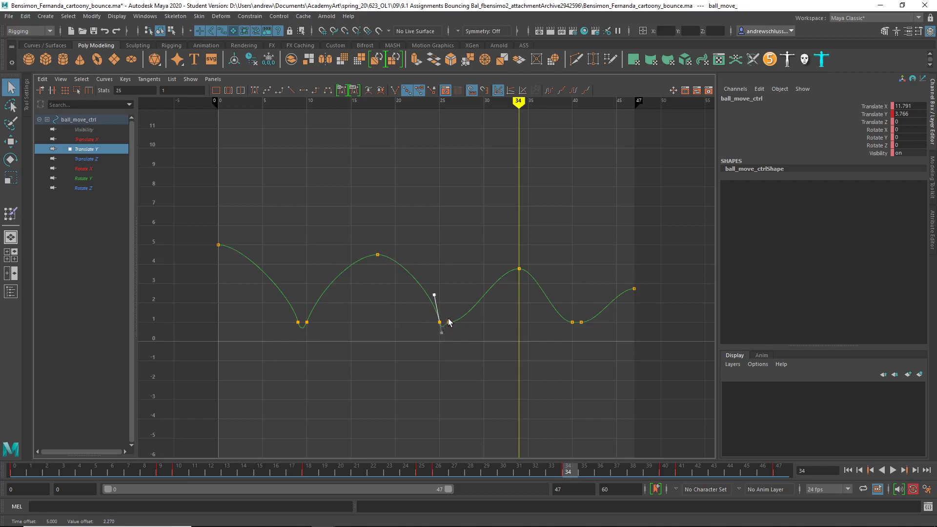
{"action": "left_click", "coordinate": [450, 324]}
{"action": "left_click", "coordinate": [448, 322]}
{"action": "middle_click_drag", "start_coordinate": [463, 318], "coordinate": [449, 282]}
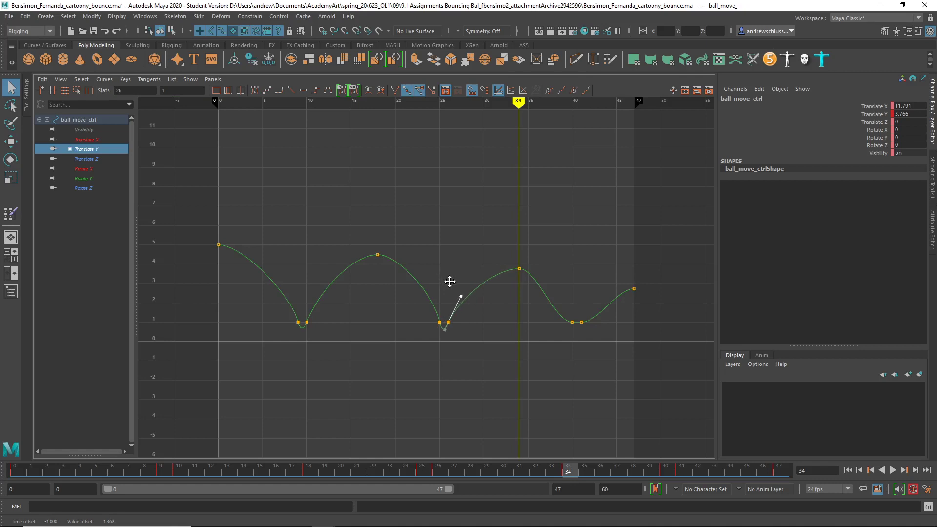
Sharpen the frame 40/41 contact by angling both tangents upward
{"action": "left_click", "coordinate": [572, 322]}
{"action": "left_click", "coordinate": [572, 322]}
{"action": "middle_click_drag", "start_coordinate": [538, 324], "coordinate": [547, 285]}
{"action": "left_click", "coordinate": [581, 323]}
{"action": "left_click", "coordinate": [595, 322]}
{"action": "middle_click_drag", "start_coordinate": [591, 315], "coordinate": [581, 278]}
Move the frame-34 peak key one frame earlier
{"action": "left_click", "coordinate": [439, 242]}
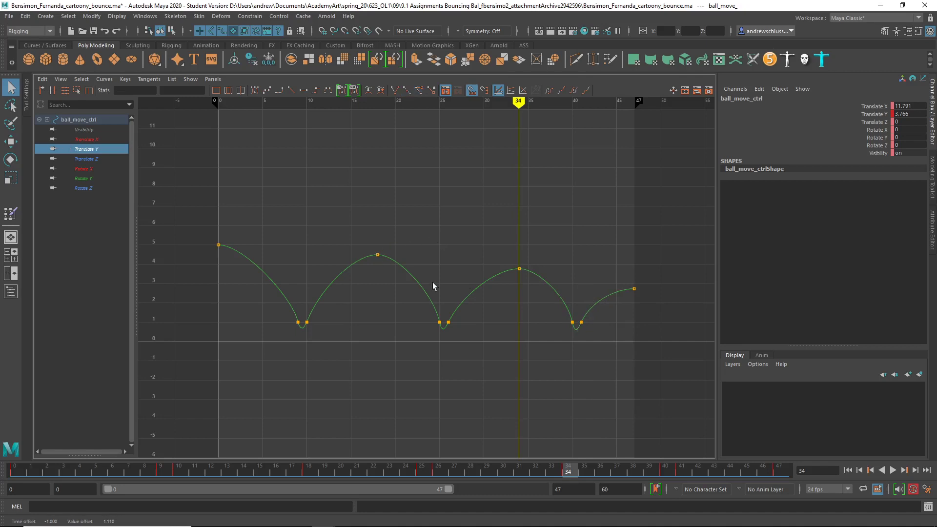
{"action": "left_click", "coordinate": [519, 269]}
{"action": "key", "text": "w"}
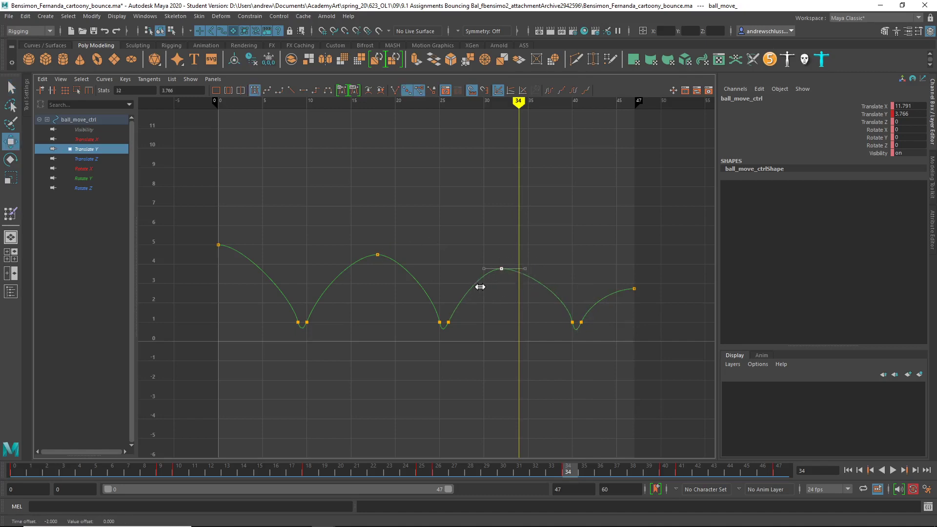
{"action": "middle_click_drag", "start_coordinate": [490, 285], "coordinate": [481, 286]}
{"action": "left_click", "coordinate": [418, 355]}
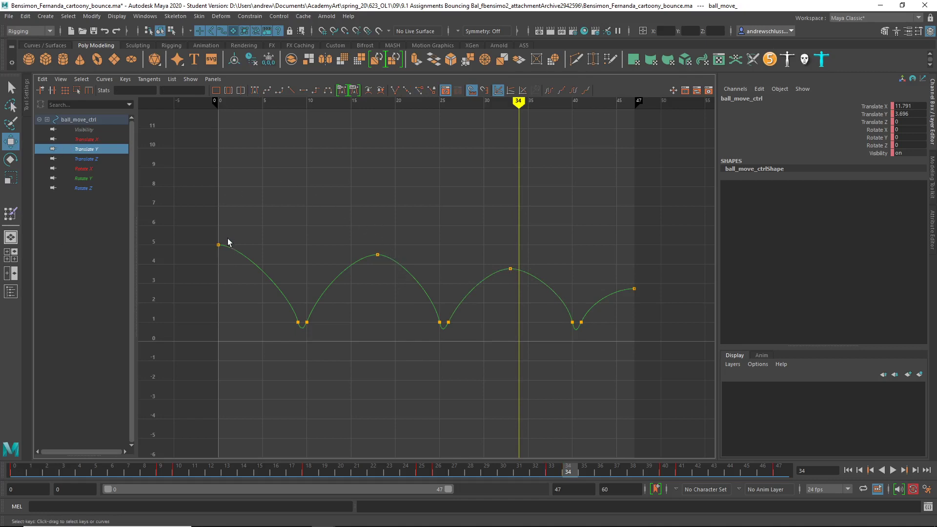
Switch to the front view and play back the corrected bounce, stopping at frame 33
{"action": "key", "text": "space"}
{"action": "left_click_drag", "start_coordinate": [295, 226], "coordinate": [354, 241]}
{"action": "left_click", "coordinate": [385, 226]}
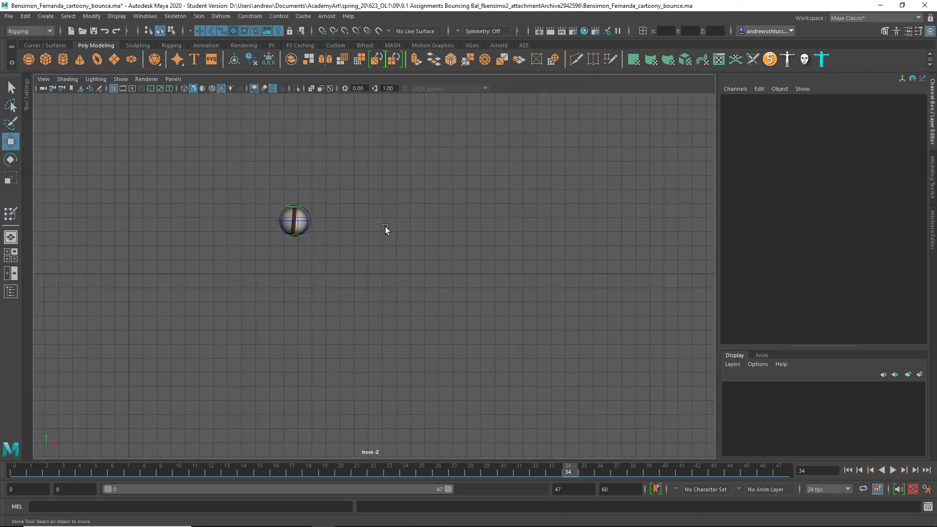
{"action": "key", "text": "alt+v"}
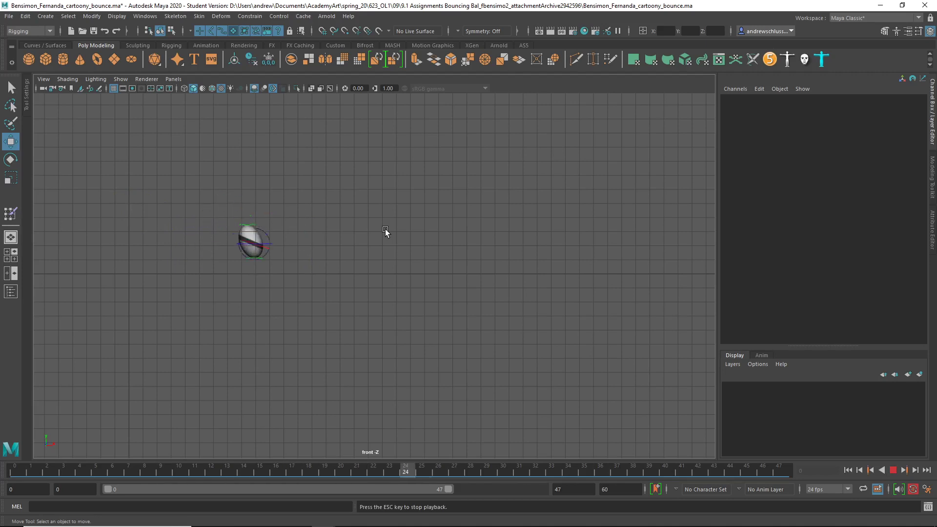
{"action": "key", "text": "Escape"}
{"action": "left_click", "coordinate": [221, 88]}
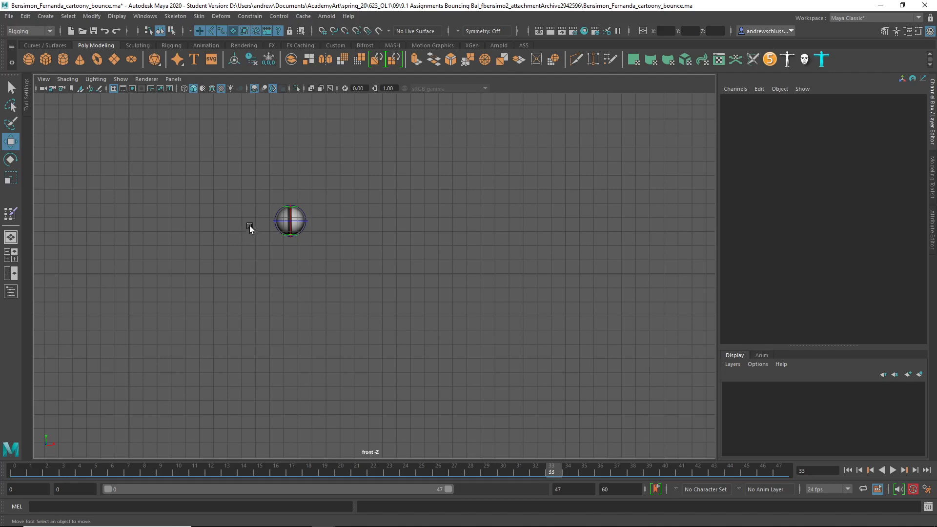
{"action": "left_click", "coordinate": [346, 517]}
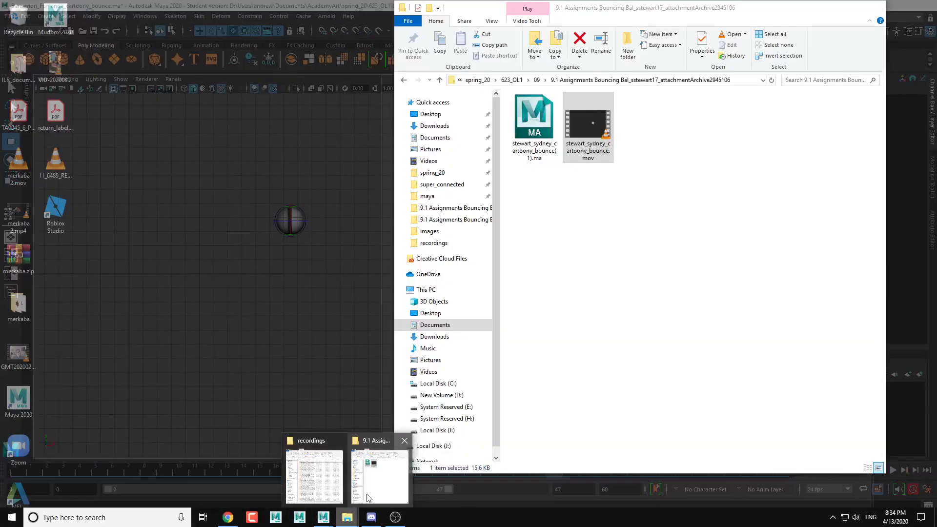
Play the realistic_bounce reference movie from the 09 folder in VLC, then close it
{"action": "left_click", "coordinate": [383, 470]}
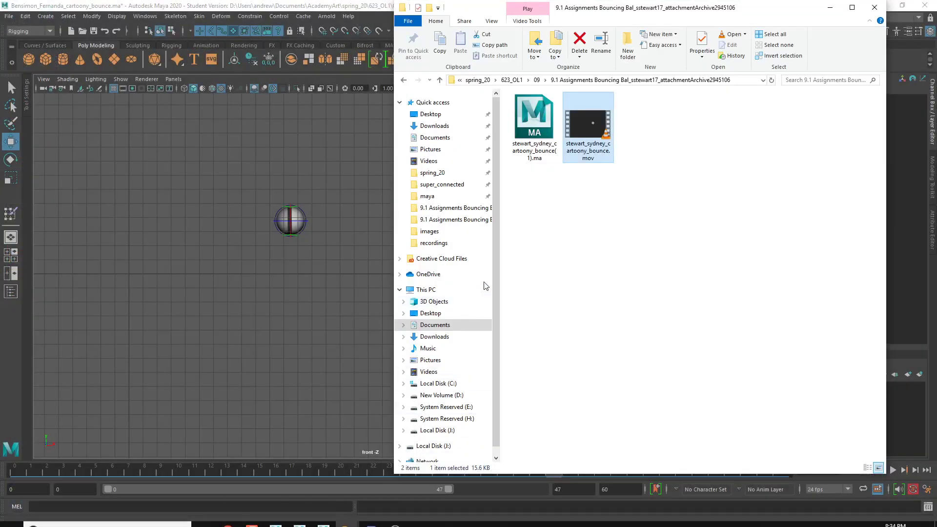
{"action": "left_click", "coordinate": [537, 80]}
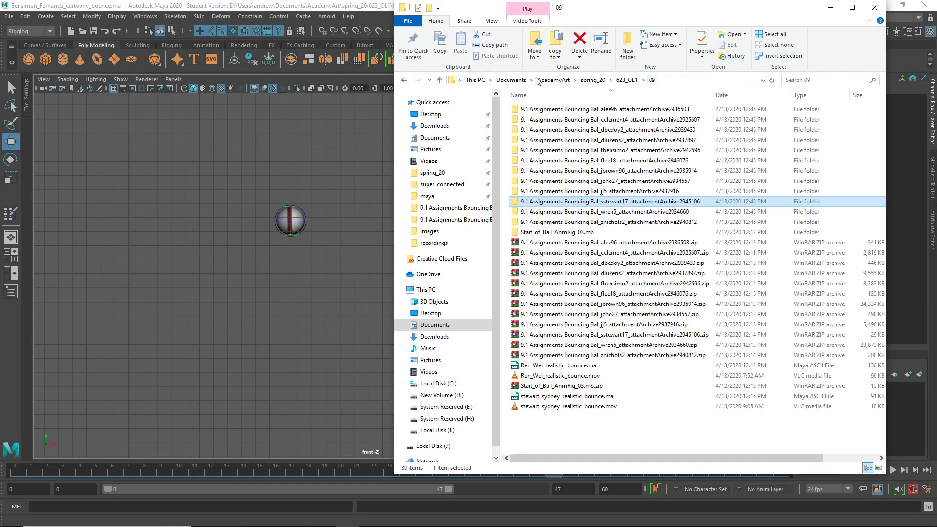
{"action": "double_click", "coordinate": [614, 406]}
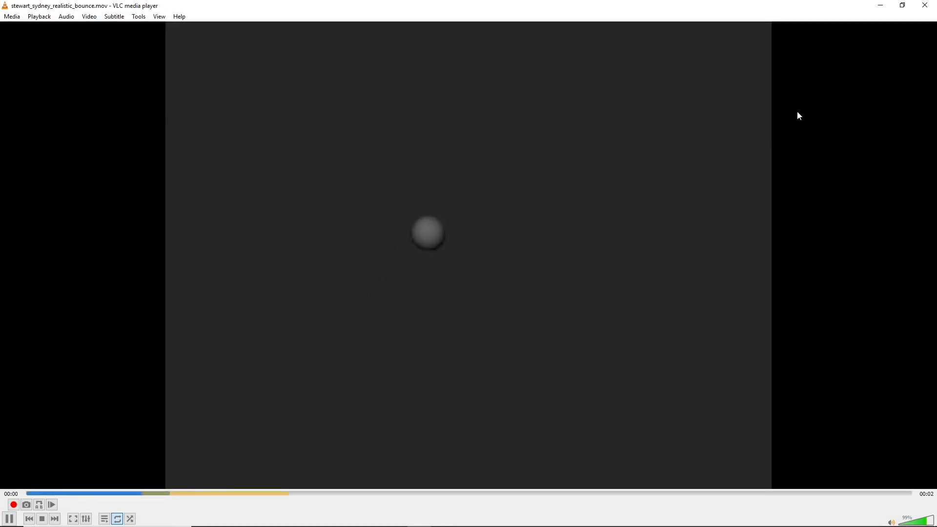
{"action": "left_click", "coordinate": [923, 5]}
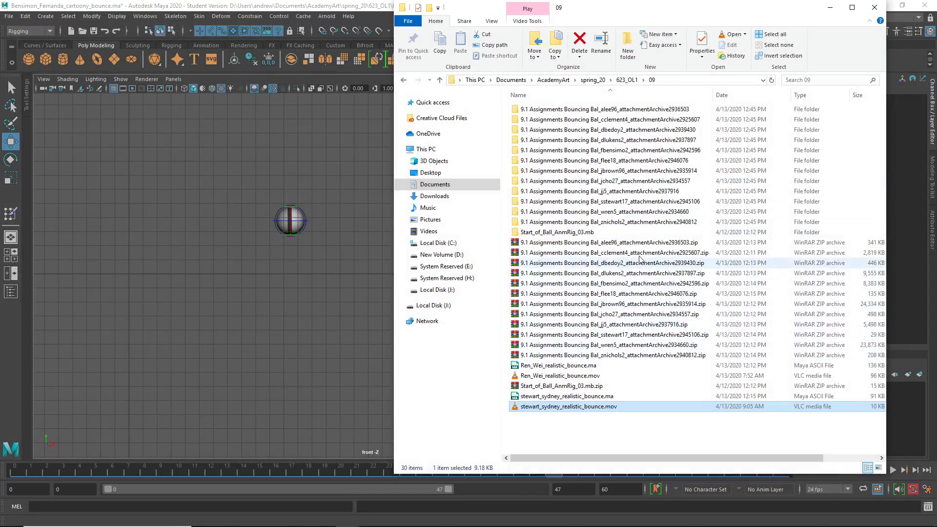
Browse a student's cartoony bounce folder, go back to 09, then return to Maya
{"action": "double_click", "coordinate": [636, 205]}
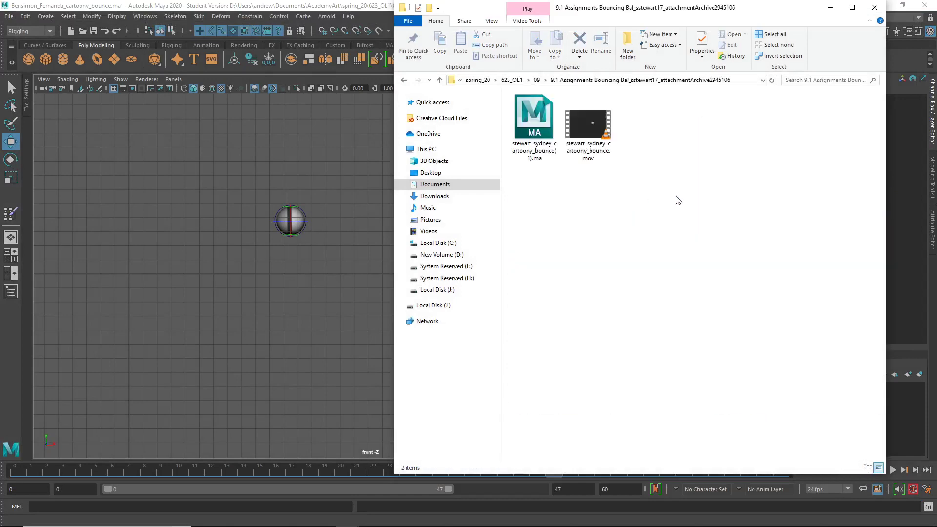
{"action": "left_click", "coordinate": [536, 80]}
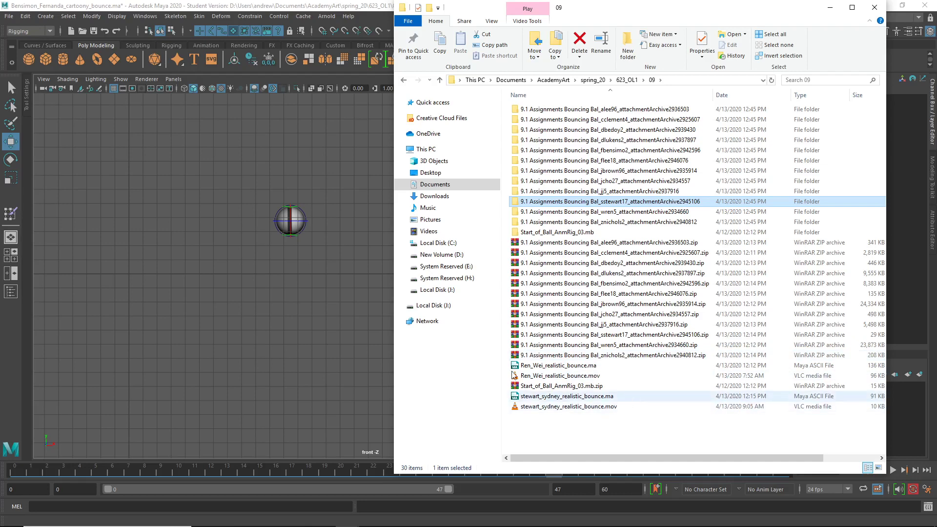
{"action": "left_click", "coordinate": [697, 81]}
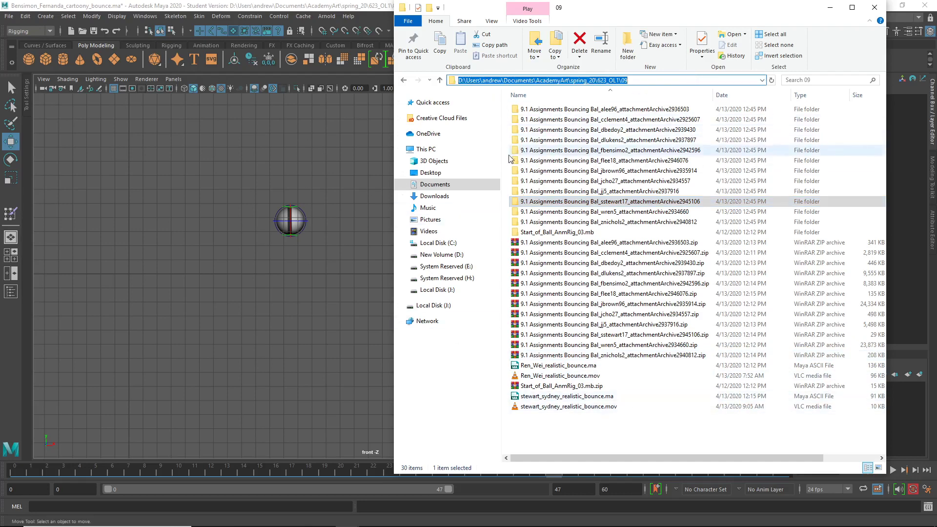
{"action": "left_click", "coordinate": [261, 159]}
Open another student's realistic_bounce .ma scene without saving, accepting the Student Version notice
{"action": "key", "text": "ctrl+o"}
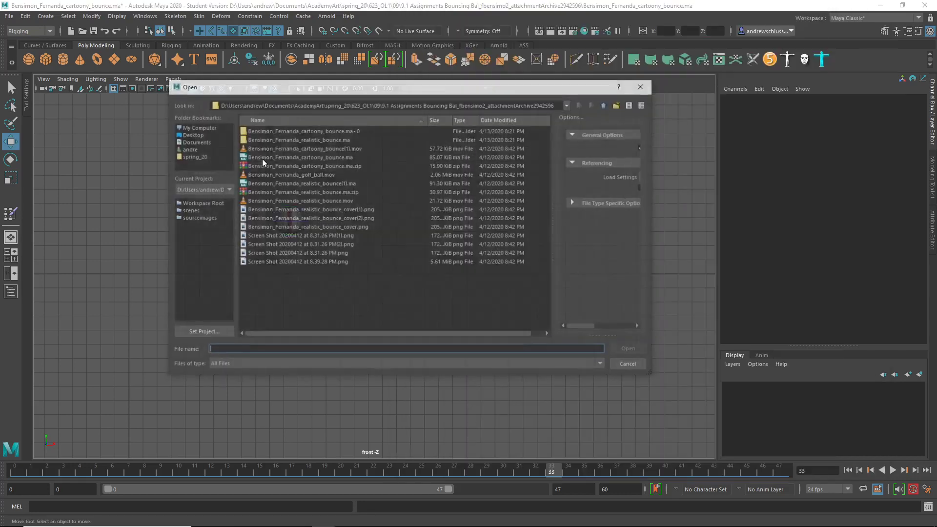
{"action": "scroll", "coordinate": [291, 184], "scroll_direction": "down", "scroll_amount": 3}
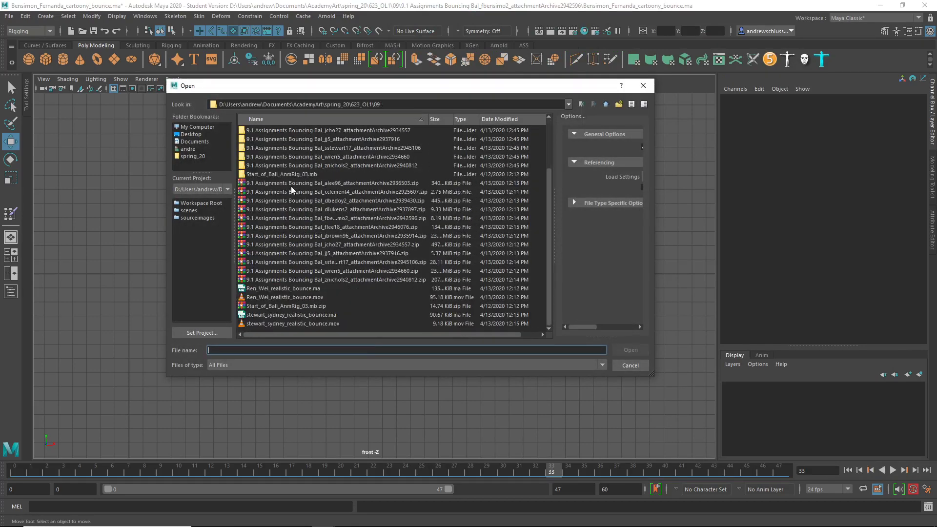
{"action": "double_click", "coordinate": [286, 312]}
{"action": "left_click", "coordinate": [481, 277]}
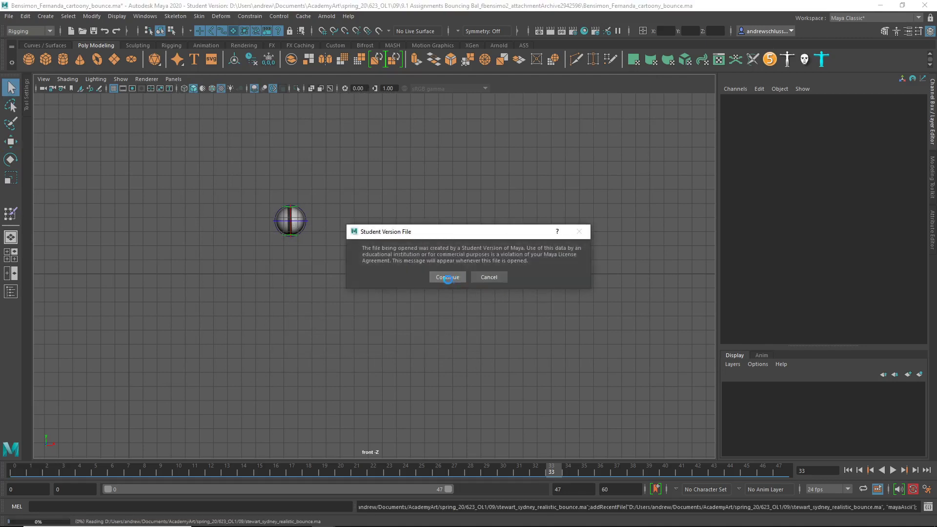
{"action": "left_click", "coordinate": [446, 277]}
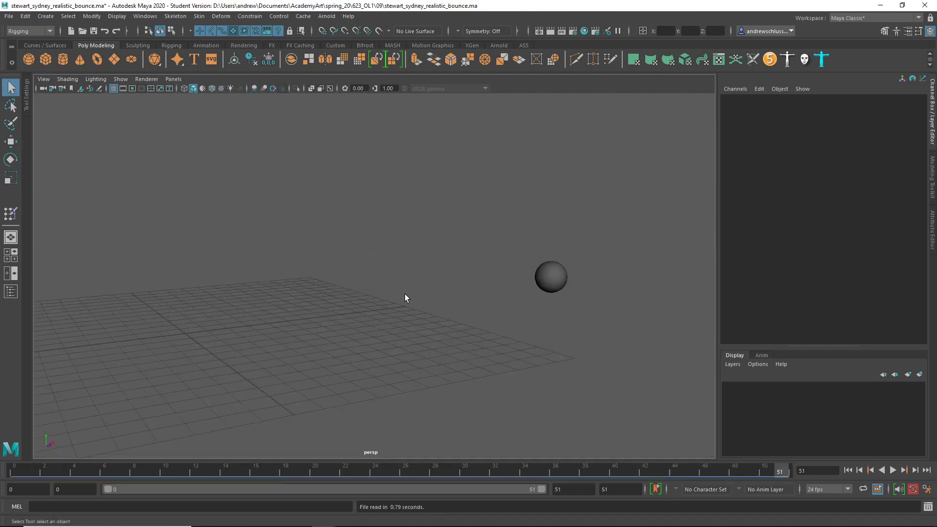
Play the realistic bounce with textured shading and stop it
{"action": "key", "text": "6"}
{"action": "key", "text": "alt+v"}
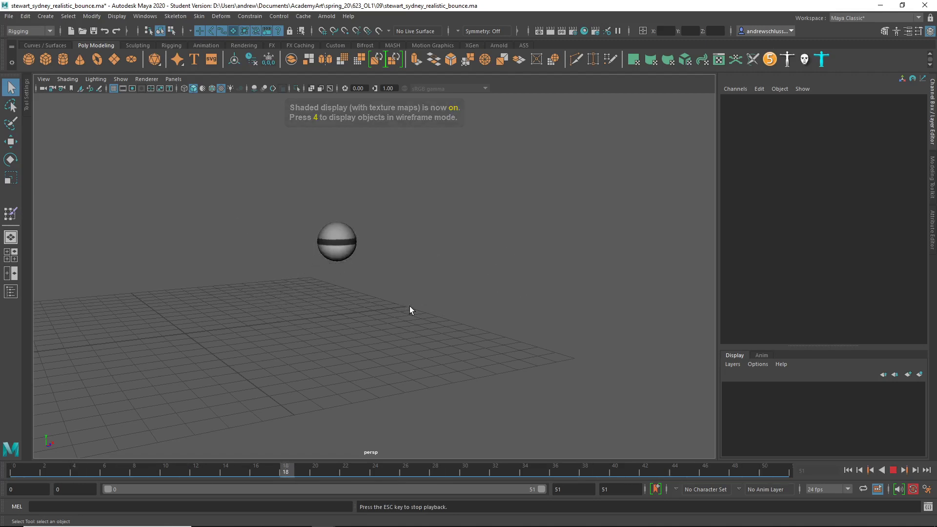
{"action": "key", "text": "Escape"}
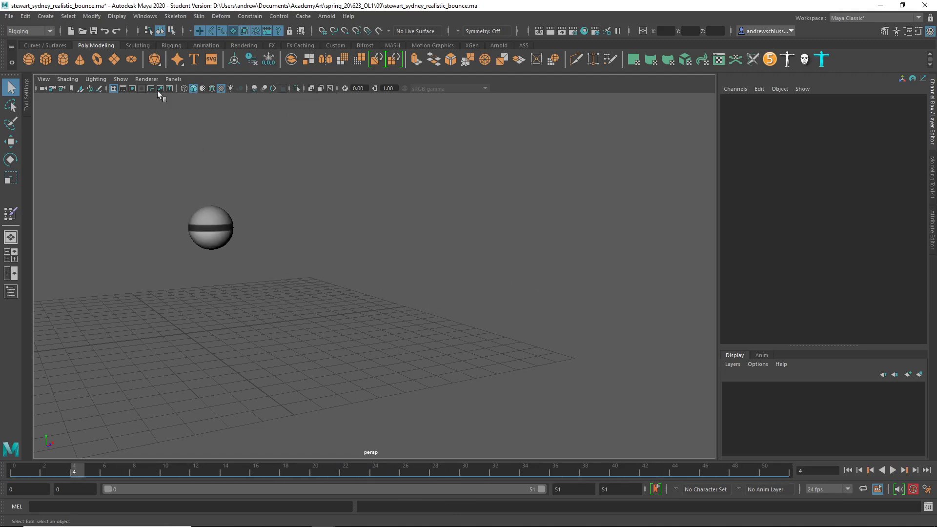
Show NURBS curves, select ball_move_ctrl, and display its curves in the Graph Editor
{"action": "left_click", "coordinate": [121, 79]}
{"action": "left_click", "coordinate": [141, 141]}
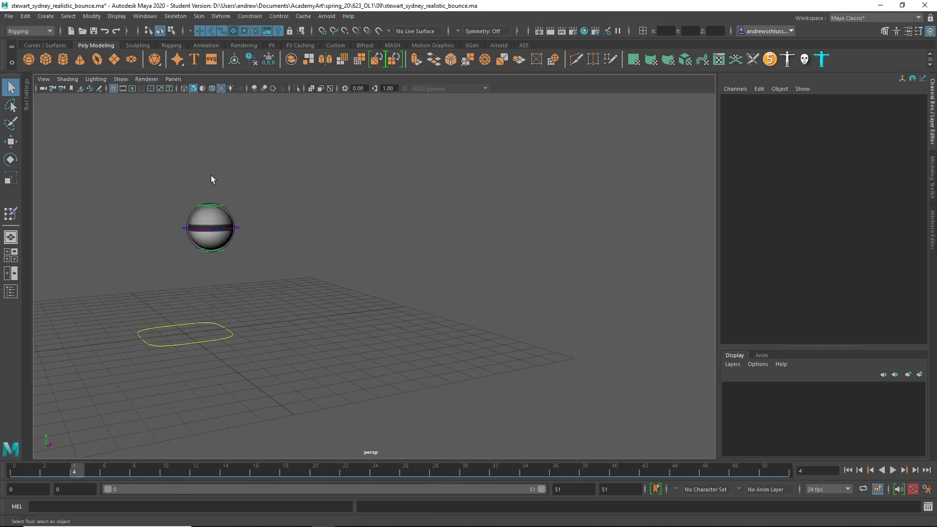
{"action": "left_click", "coordinate": [239, 233]}
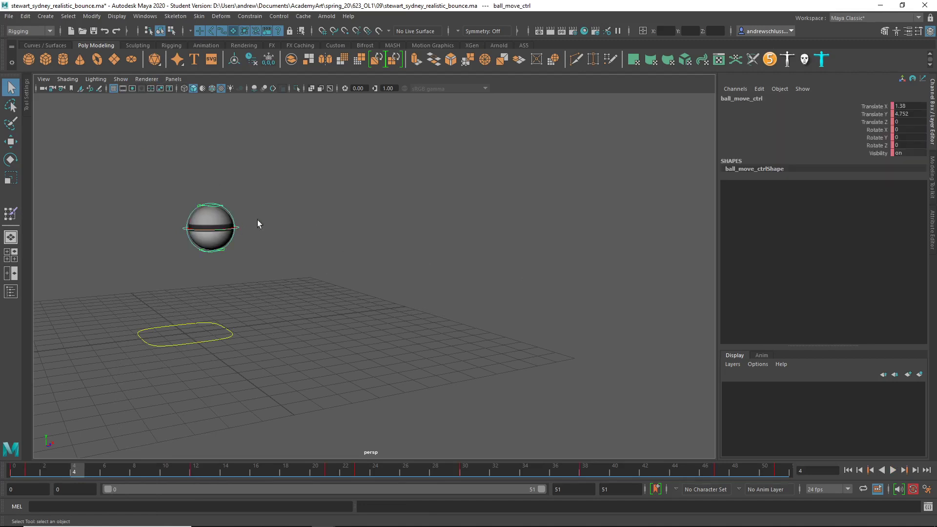
{"action": "key", "text": "space"}
{"action": "key", "text": "space"}
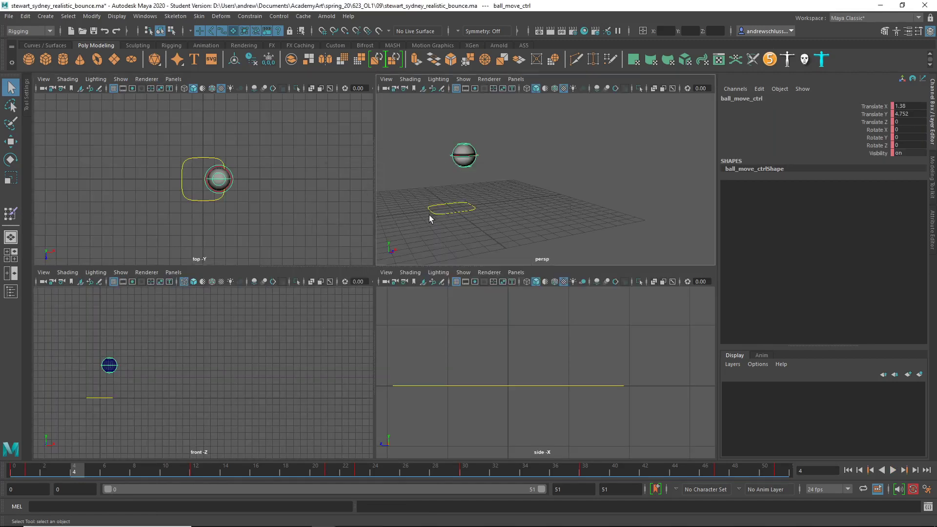
{"action": "key", "text": "space"}
{"action": "left_click_drag", "start_coordinate": [312, 372], "coordinate": [362, 367]}
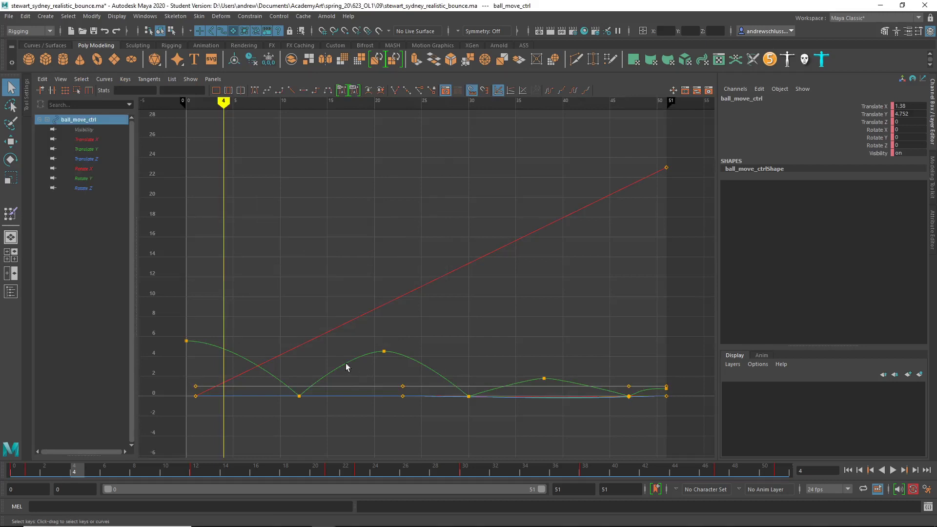
Flatten the frame-38 Translate Y peak and broaden the frame-38 and frame-21 arcs
{"action": "left_click", "coordinate": [95, 149]}
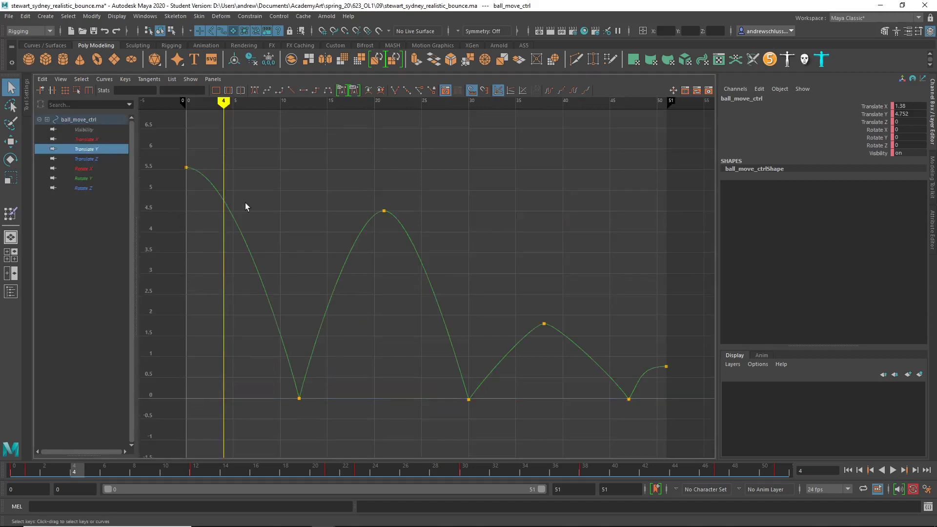
{"action": "left_click_drag", "start_coordinate": [520, 308], "coordinate": [558, 347]}
{"action": "left_click", "coordinate": [303, 89]}
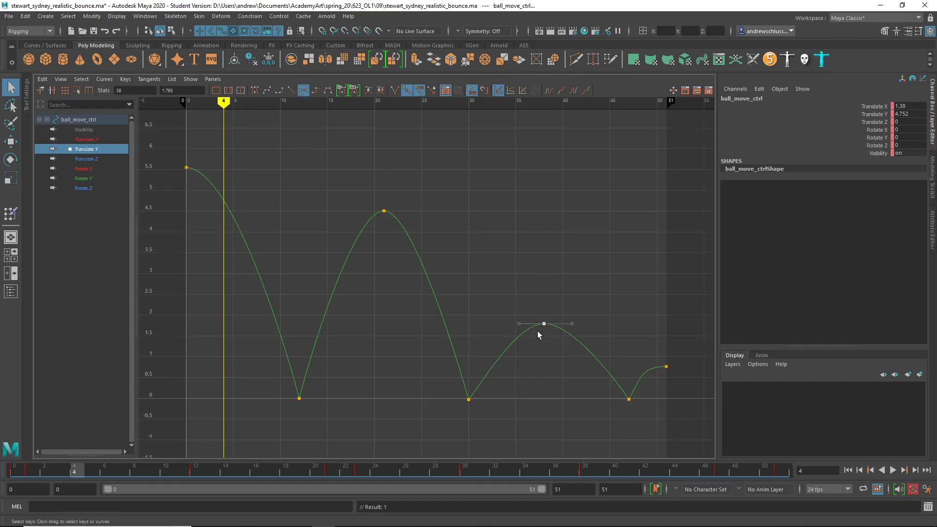
{"action": "middle_click_drag", "start_coordinate": [534, 343], "coordinate": [521, 340]}
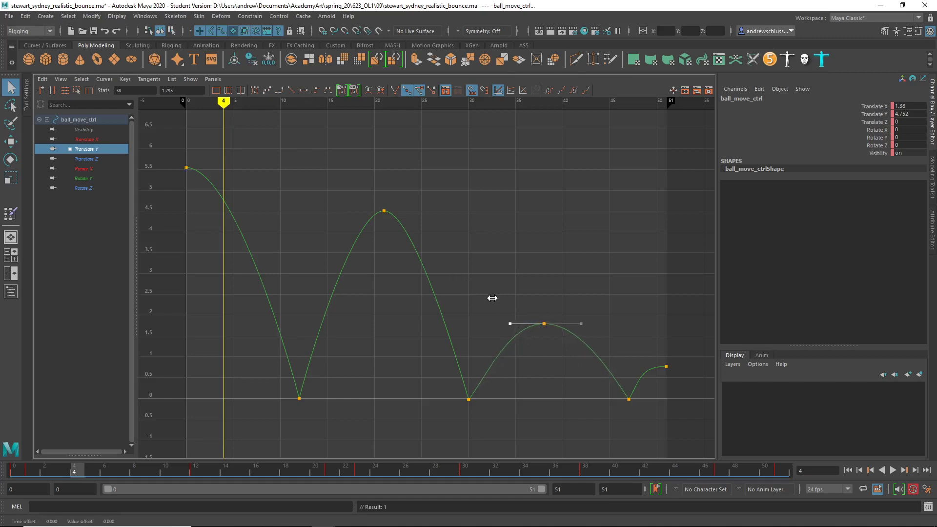
{"action": "left_click_drag", "start_coordinate": [378, 201], "coordinate": [411, 234]}
{"action": "middle_click_drag", "start_coordinate": [436, 225], "coordinate": [447, 231]}
{"action": "left_click", "coordinate": [332, 239]}
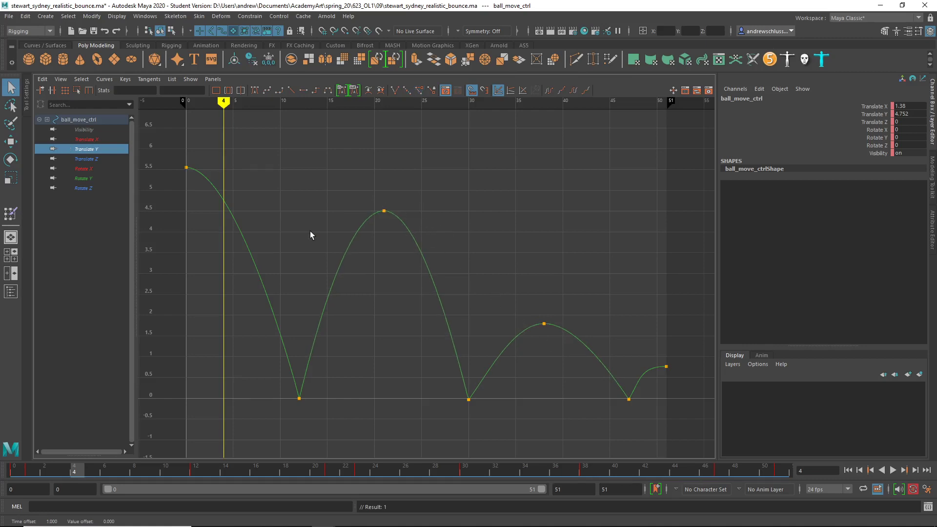
Return to the perspective view and play the corrected bounce from frame 0
{"action": "key", "text": "space"}
{"action": "key", "text": "alt+shift+v"}
{"action": "key", "text": "alt+v"}
{"action": "left_click_drag", "start_coordinate": [350, 257], "coordinate": [372, 310], "text": "alt"}
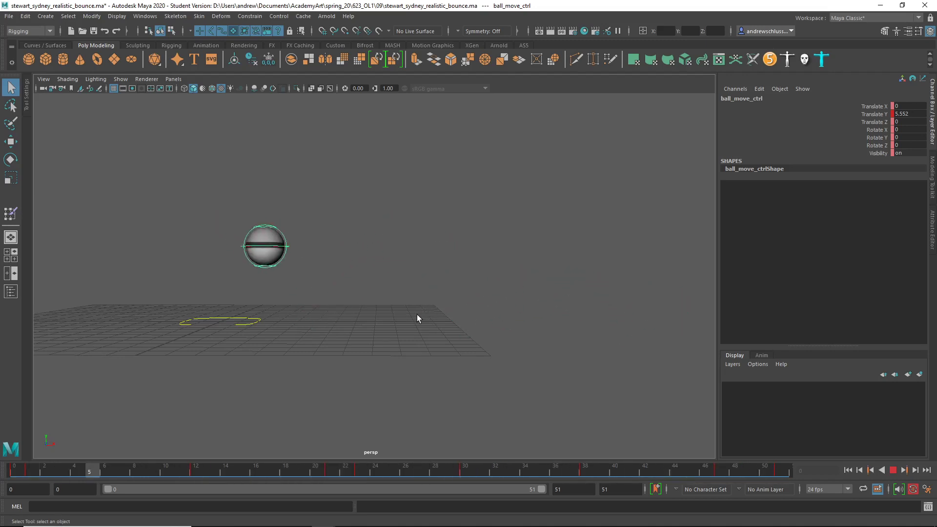
{"action": "key", "text": "Escape"}
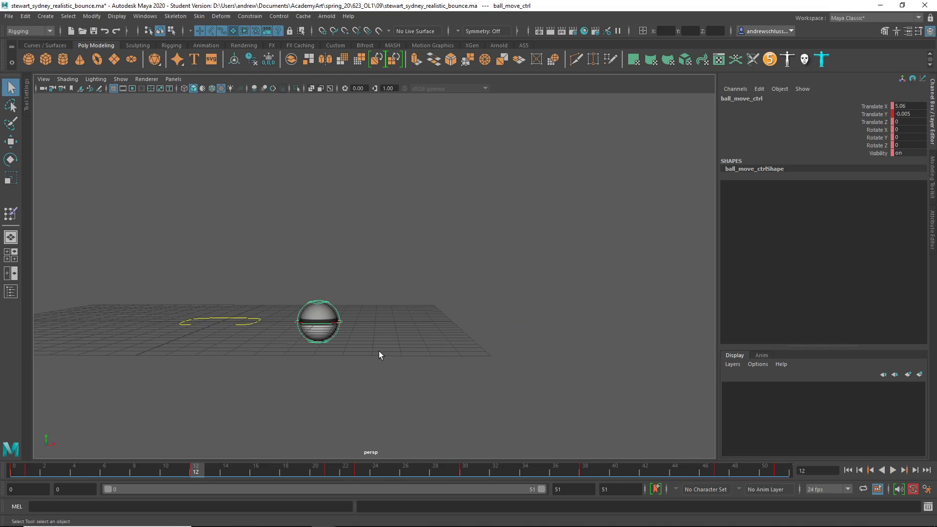
{"action": "key", "text": "alt+v"}
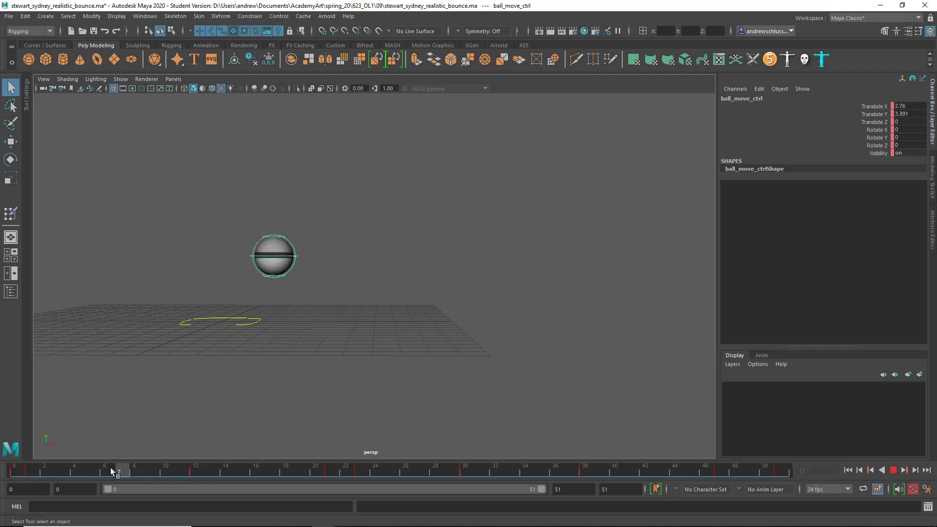
{"action": "left_click_drag", "start_coordinate": [236, 465], "coordinate": [450, 472]}
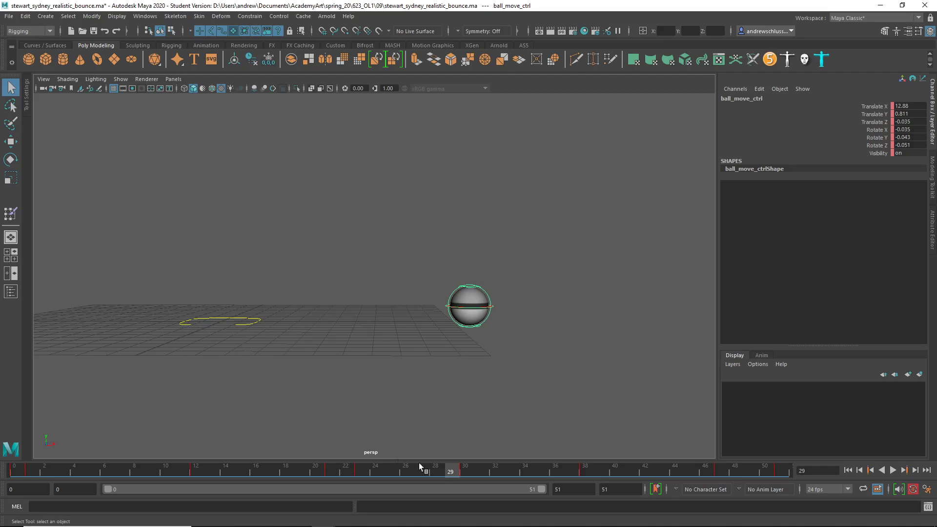
{"action": "key", "text": "alt+v"}
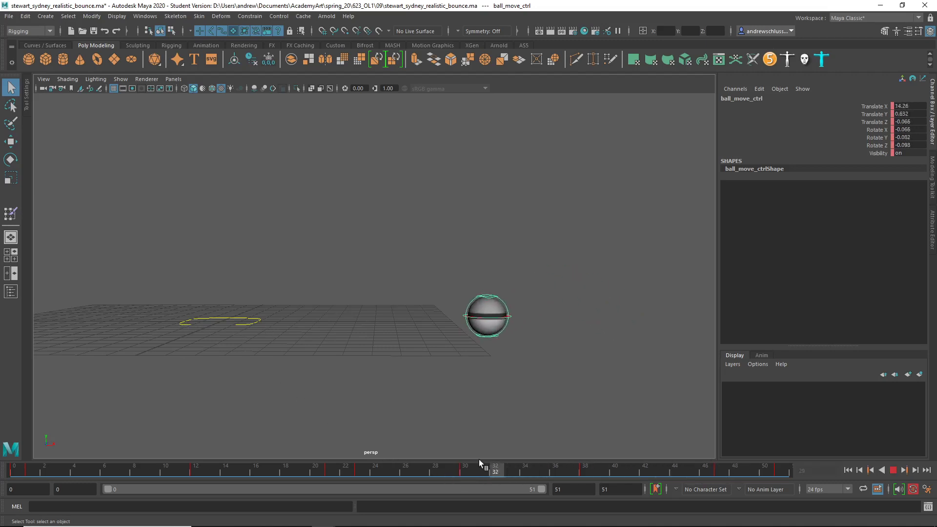
{"action": "left_click_drag", "start_coordinate": [356, 458], "coordinate": [412, 453]}
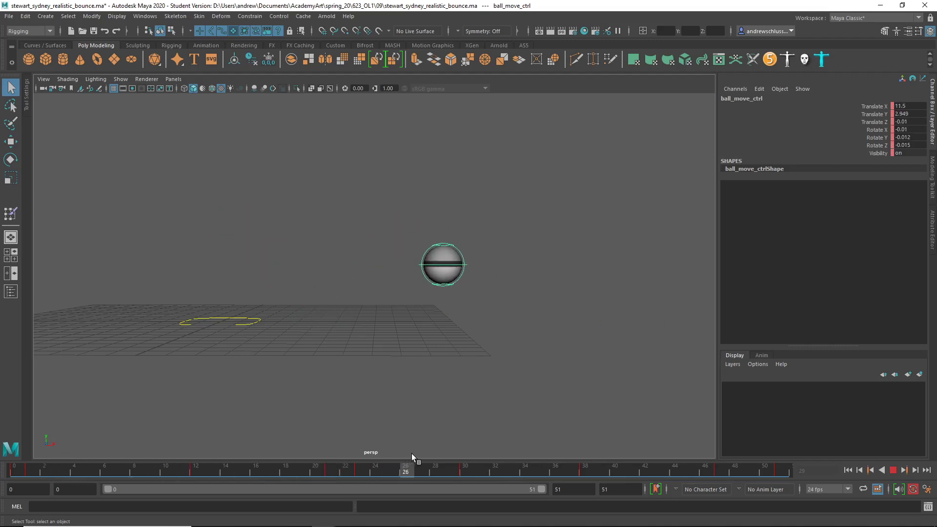
{"action": "left_click_drag", "start_coordinate": [411, 453], "coordinate": [185, 448]}
{"action": "left_click_drag", "start_coordinate": [43, 445], "coordinate": [2, 436]}
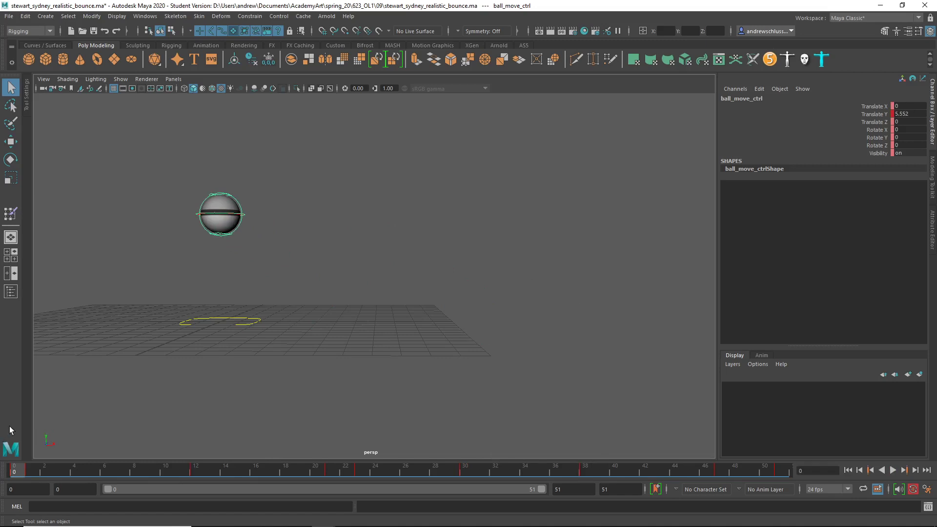